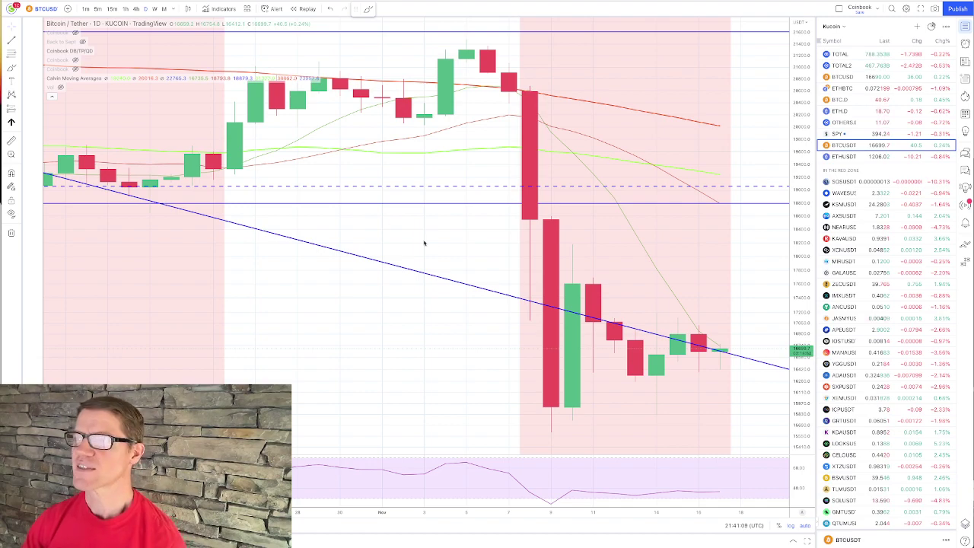
Zoom the TradingView BTC chart out to span late September to mid-November.
{"action": "scroll", "coordinate": [574, 236], "scroll_direction": "down", "scroll_amount": 6}
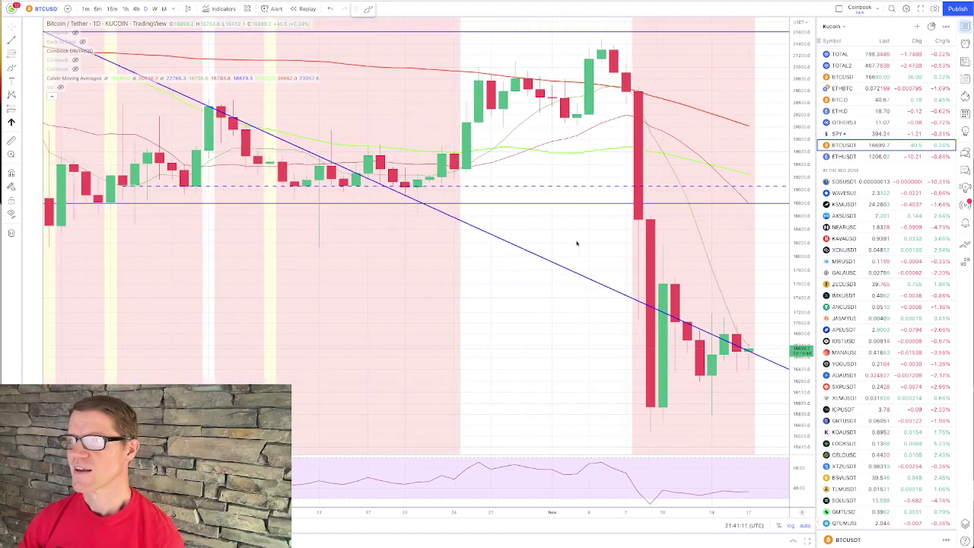
{"action": "scroll", "coordinate": [576, 243], "scroll_direction": "down", "scroll_amount": 2}
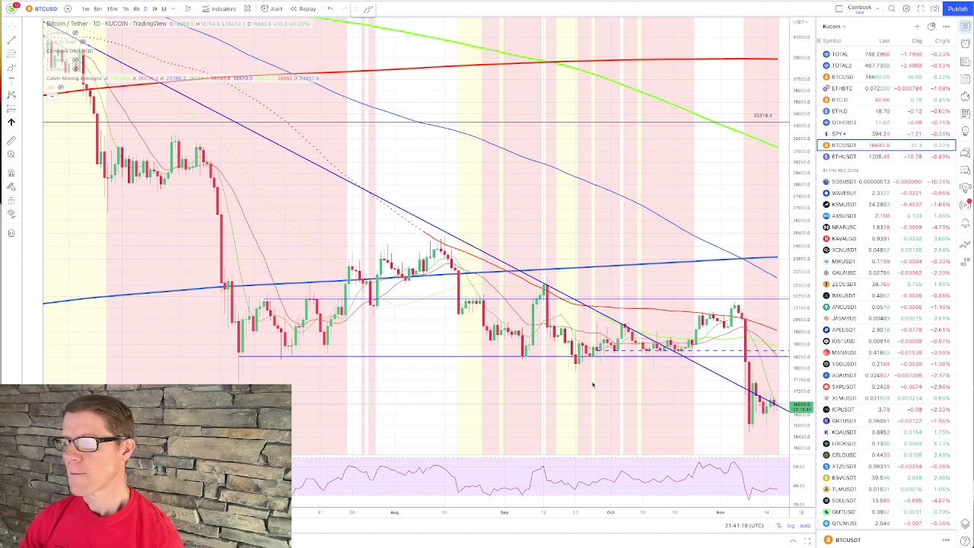
{"action": "scroll", "coordinate": [667, 409], "scroll_direction": "up", "scroll_amount": 5}
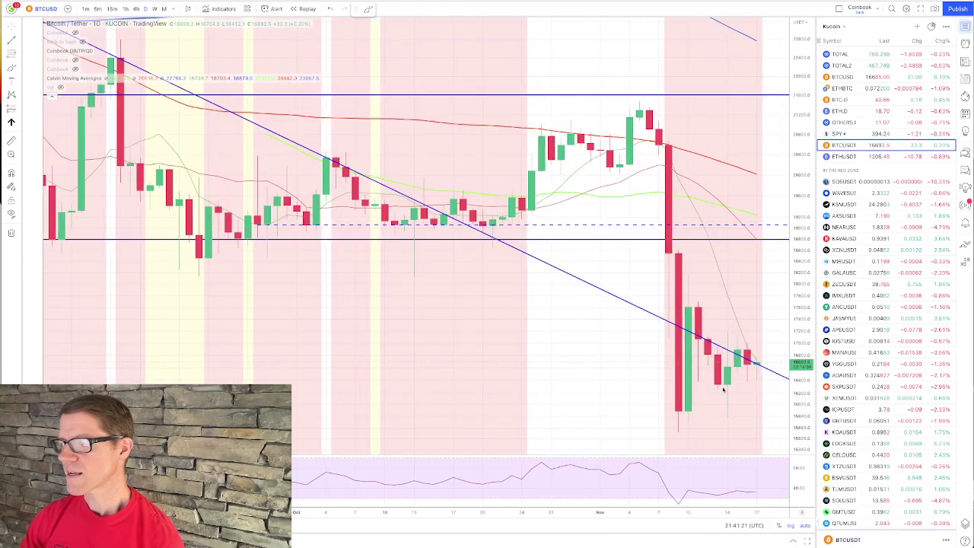
{"action": "scroll", "coordinate": [755, 371], "scroll_direction": "up", "scroll_amount": 3}
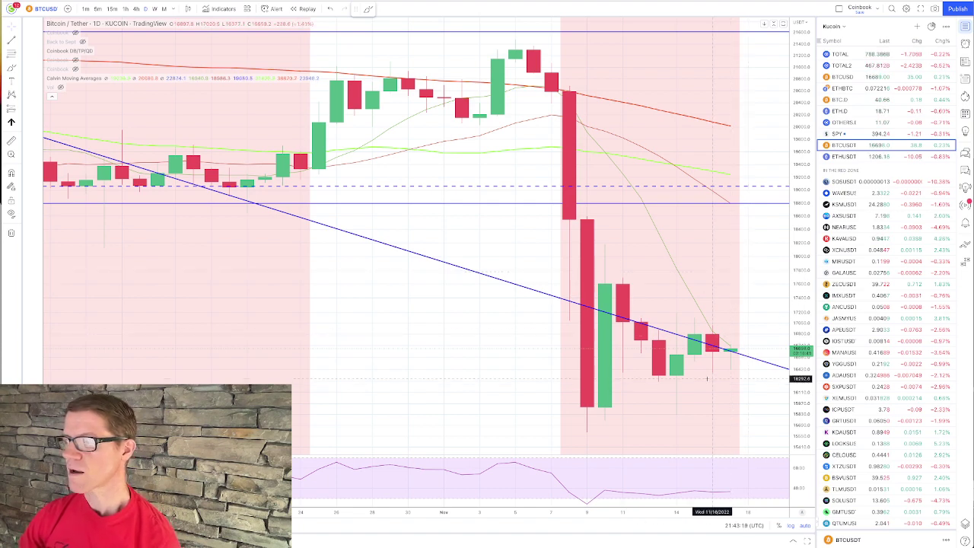
{"action": "scroll", "coordinate": [562, 351], "scroll_direction": "down", "scroll_amount": 2}
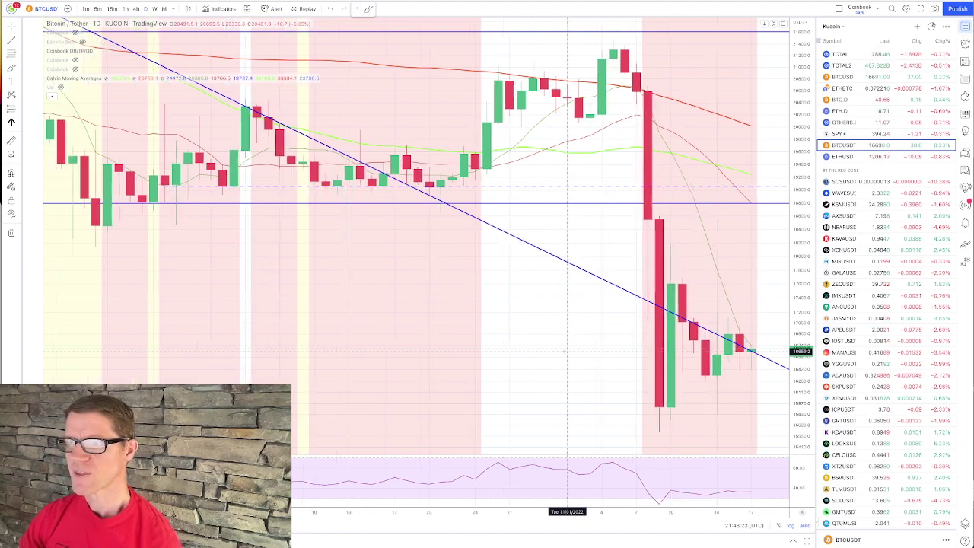
{"action": "scroll", "coordinate": [566, 352], "scroll_direction": "down", "scroll_amount": 2}
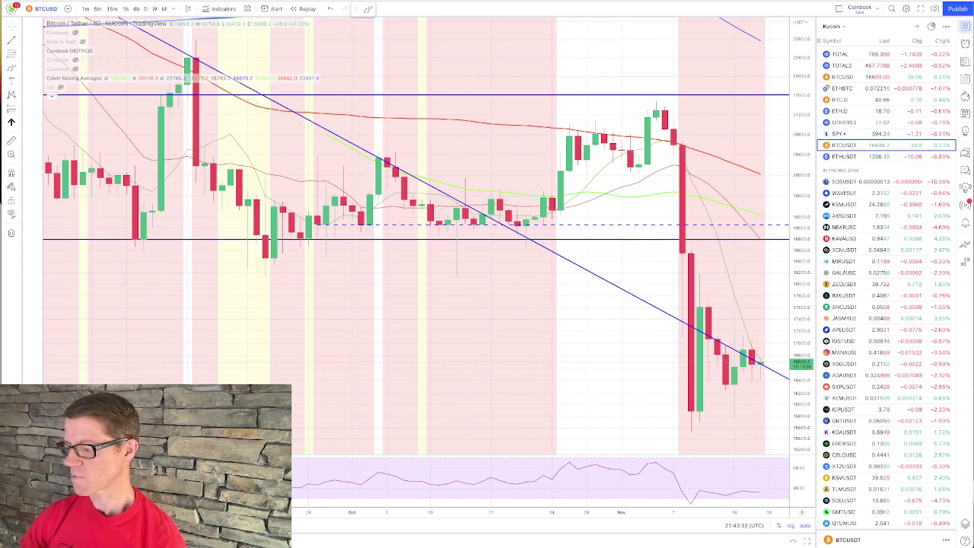
Change the latest close on the data sheet from 16650 to 16700, then return to the Prediction sheet.
{"action": "key", "text": "super+Tab"}
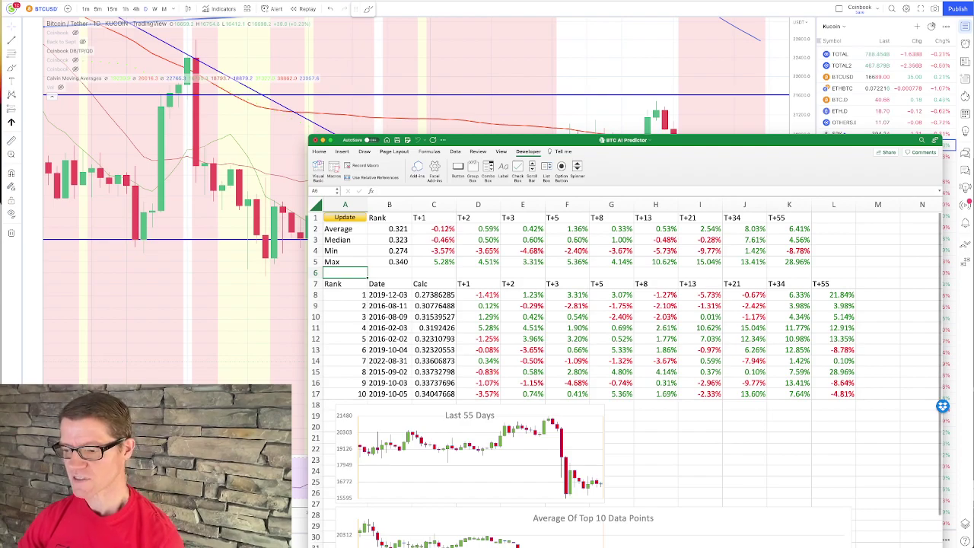
{"action": "key", "text": "ctrl+Page_Down"}
{"action": "left_click_drag", "start_coordinate": [547, 142], "coordinate": [466, 49]}
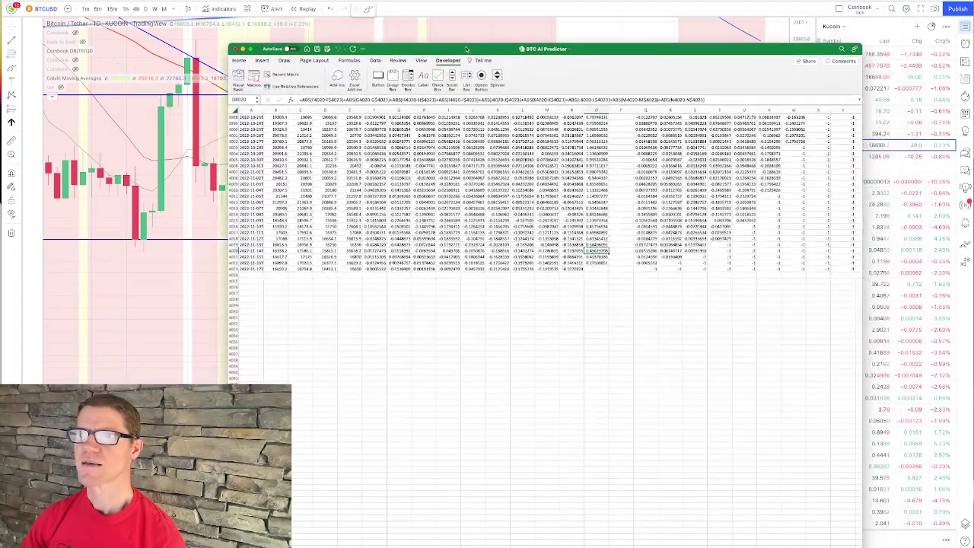
{"action": "left_click", "coordinate": [351, 269]}
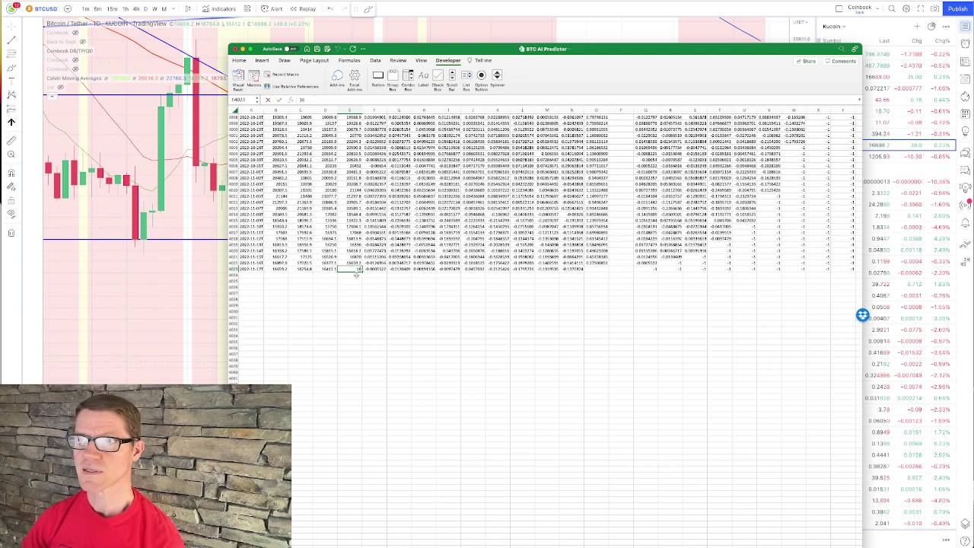
{"action": "type", "text": "16700"}
{"action": "key", "text": "Return"}
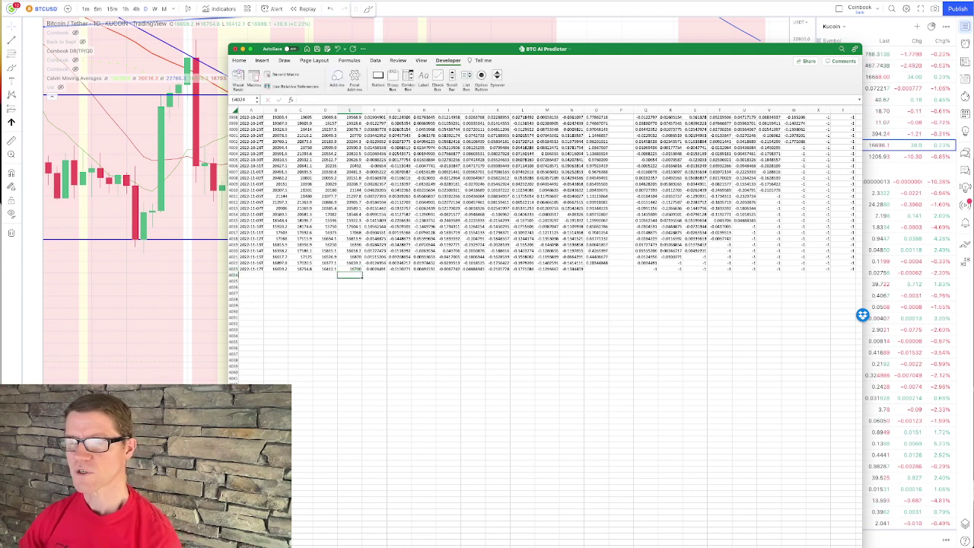
{"action": "key", "text": "ctrl+Page_Up"}
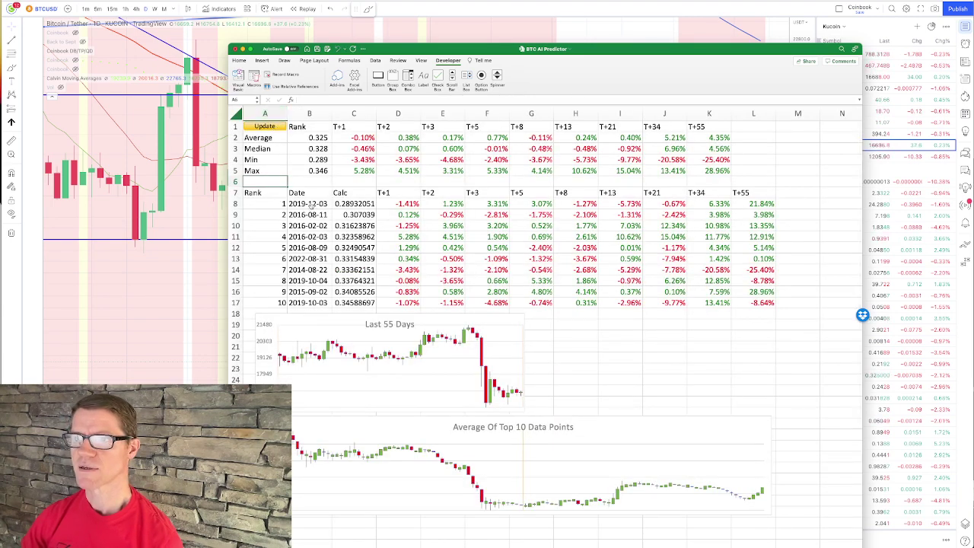
Chart the top-ranked 2019-12-03 match and move the workbook window to uncover the TradingView chart.
{"action": "left_click", "coordinate": [310, 204]}
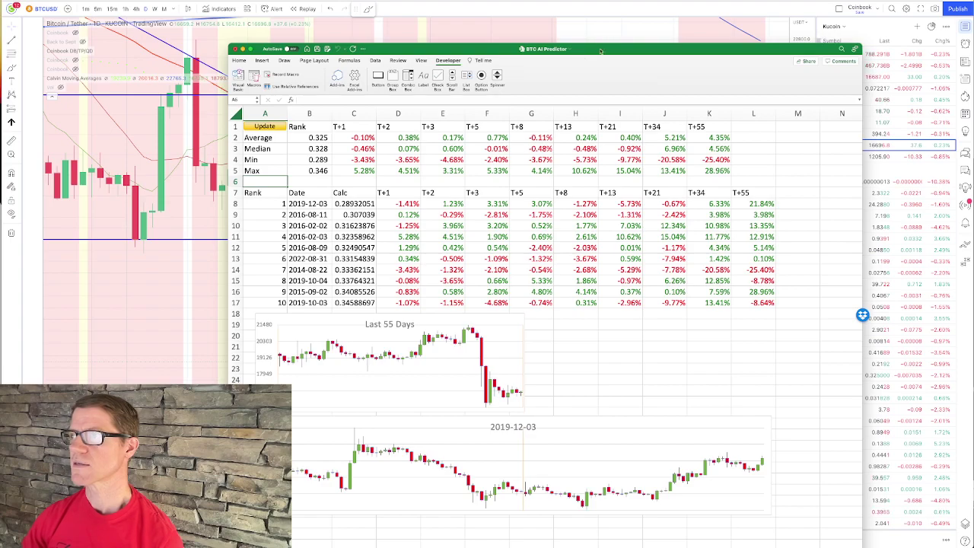
{"action": "left_click_drag", "start_coordinate": [600, 49], "coordinate": [585, 9]}
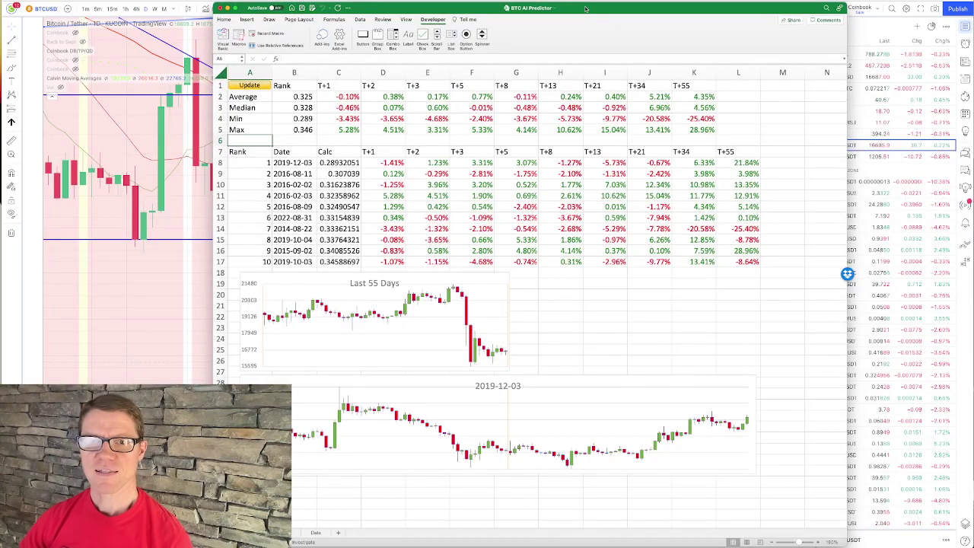
{"action": "left_click_drag", "start_coordinate": [611, 12], "coordinate": [701, 7]}
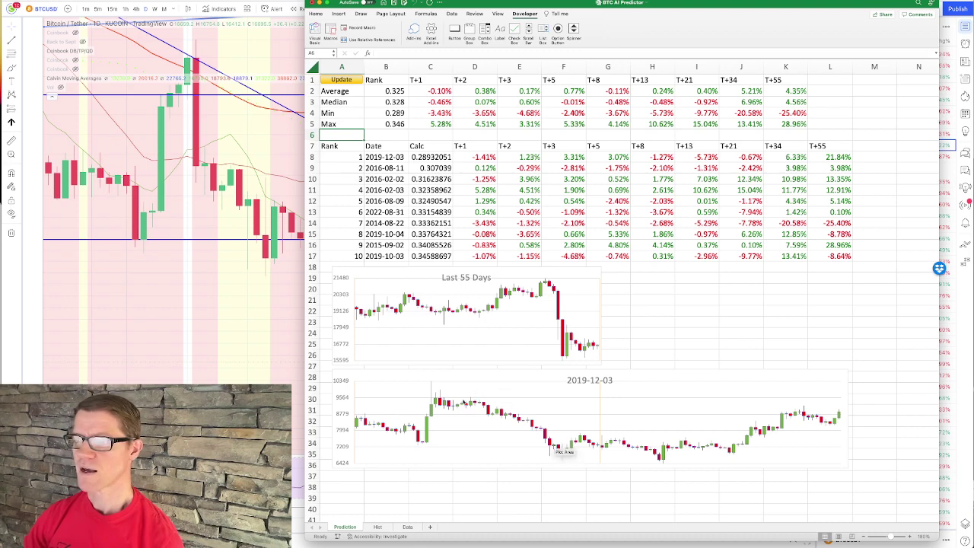
Preview the ranked matches in rows 8–15, reading candle values from chart tooltips, ending on 2014-08-22.
{"action": "mouse_move", "coordinate": [465, 403]}
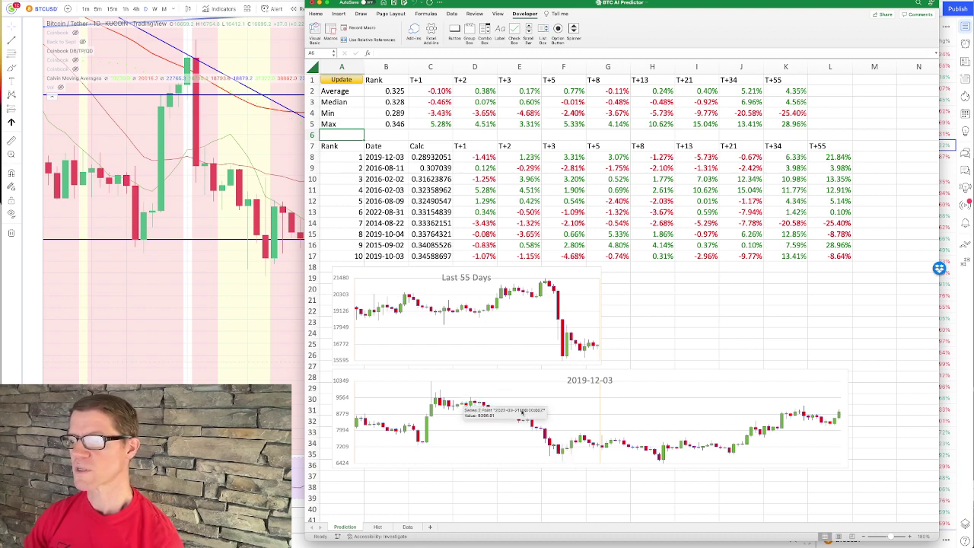
{"action": "mouse_move", "coordinate": [561, 455]}
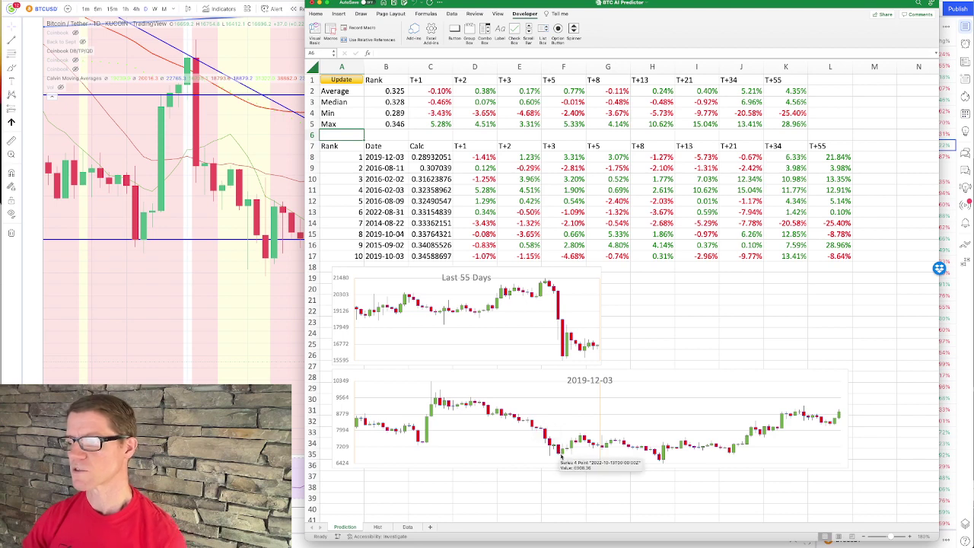
{"action": "mouse_move", "coordinate": [597, 448]}
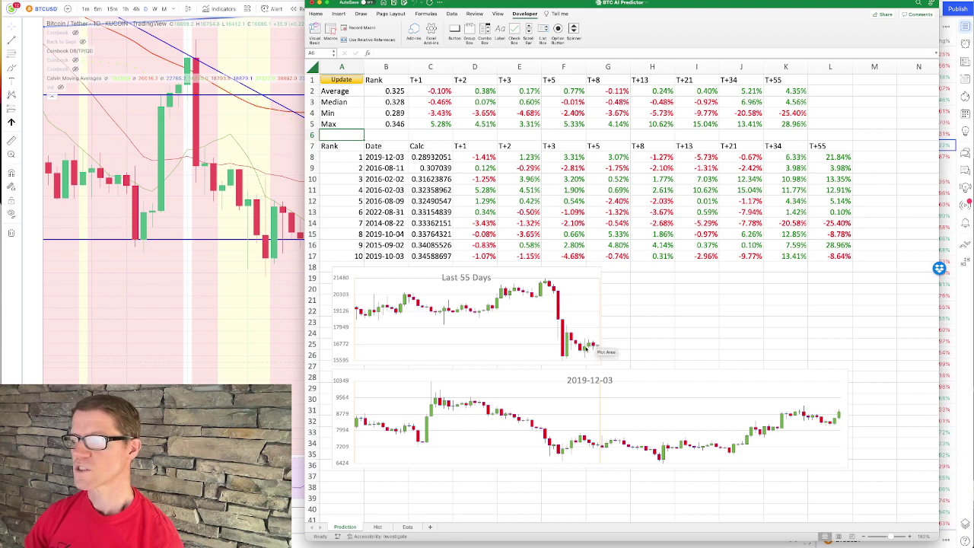
{"action": "mouse_move", "coordinate": [584, 350]}
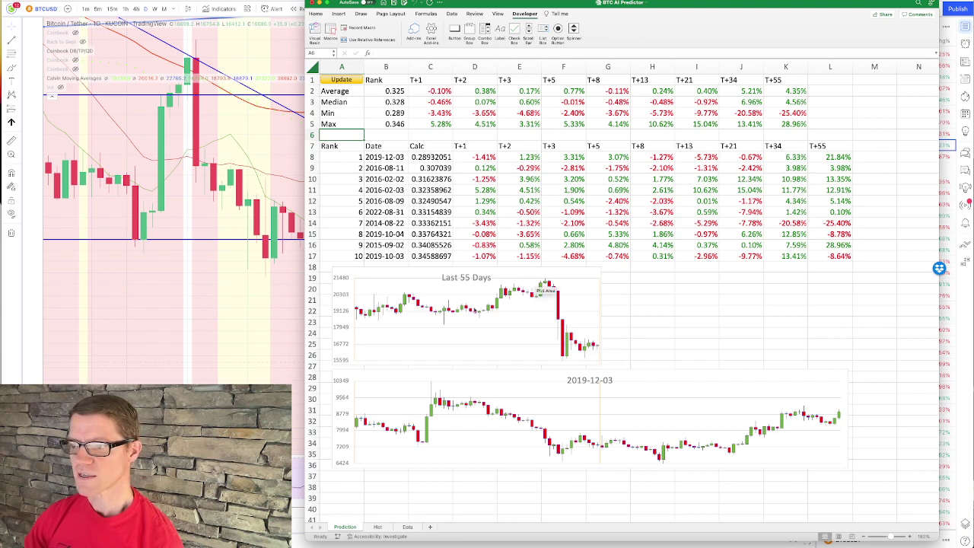
{"action": "mouse_move", "coordinate": [445, 311]}
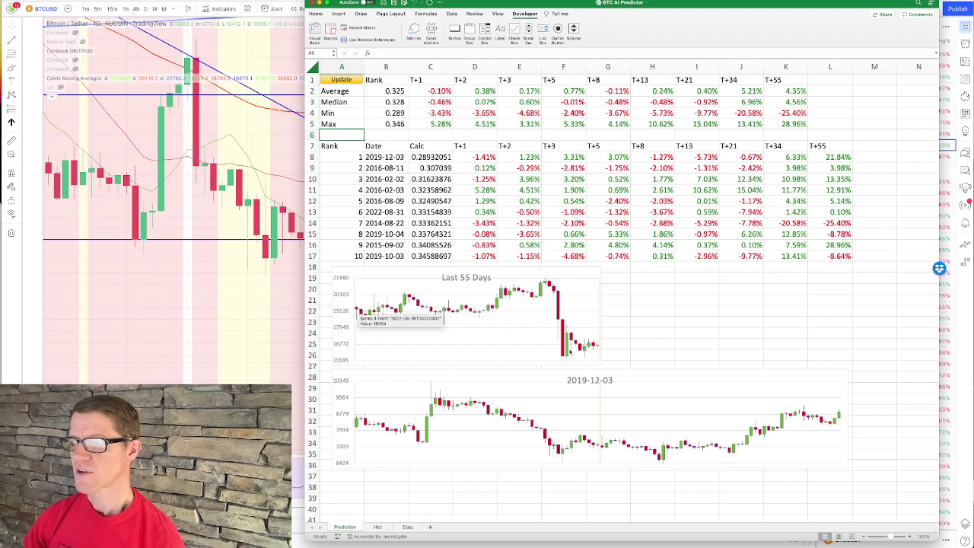
{"action": "mouse_move", "coordinate": [586, 418]}
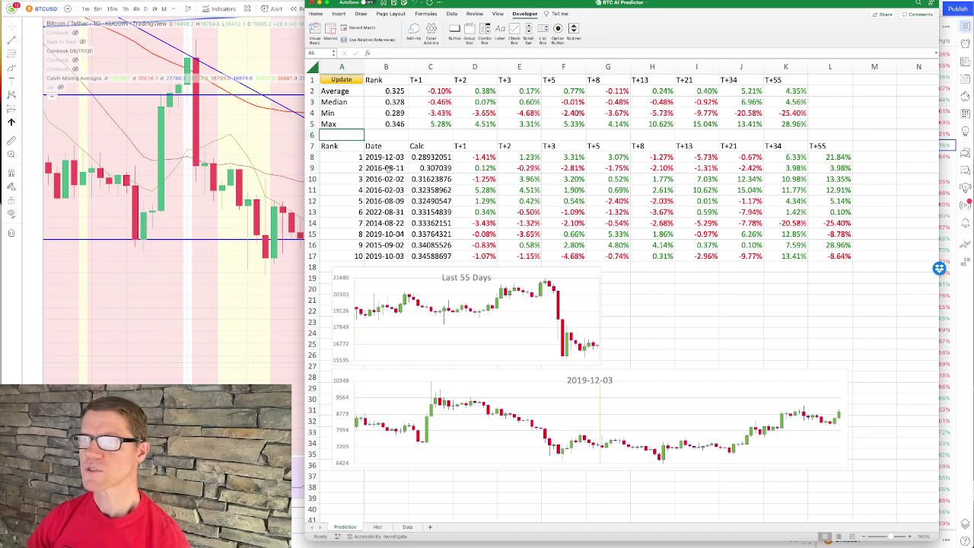
{"action": "mouse_move", "coordinate": [389, 168]}
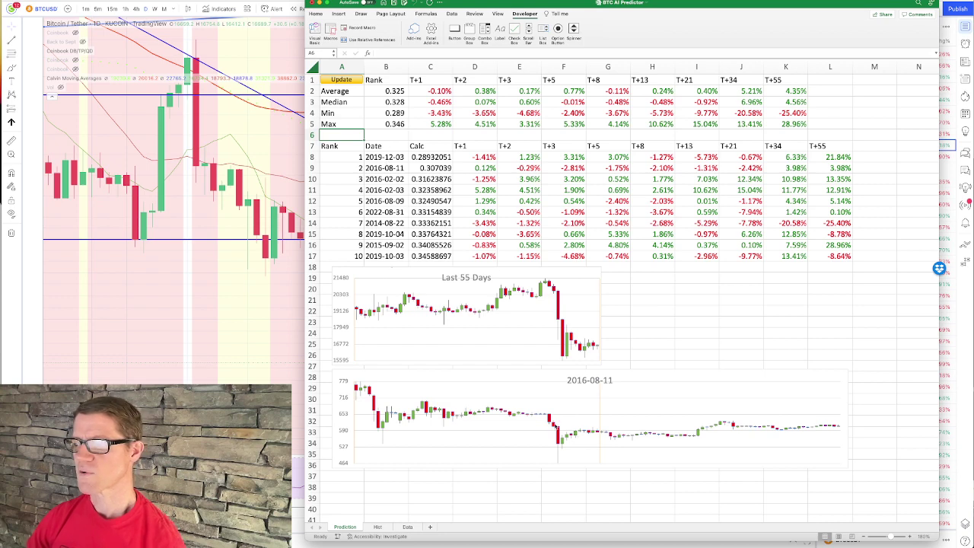
{"action": "mouse_move", "coordinate": [551, 419]}
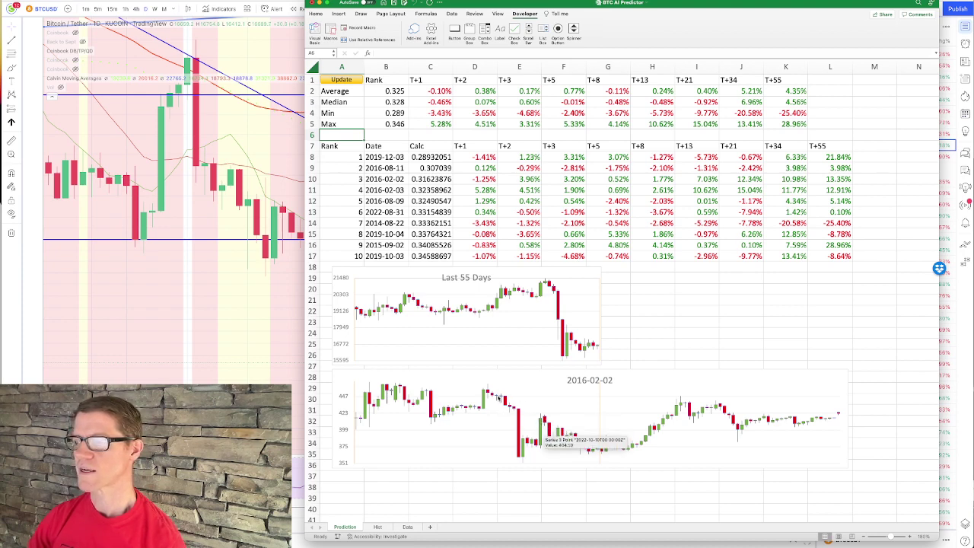
{"action": "mouse_move", "coordinate": [496, 396]}
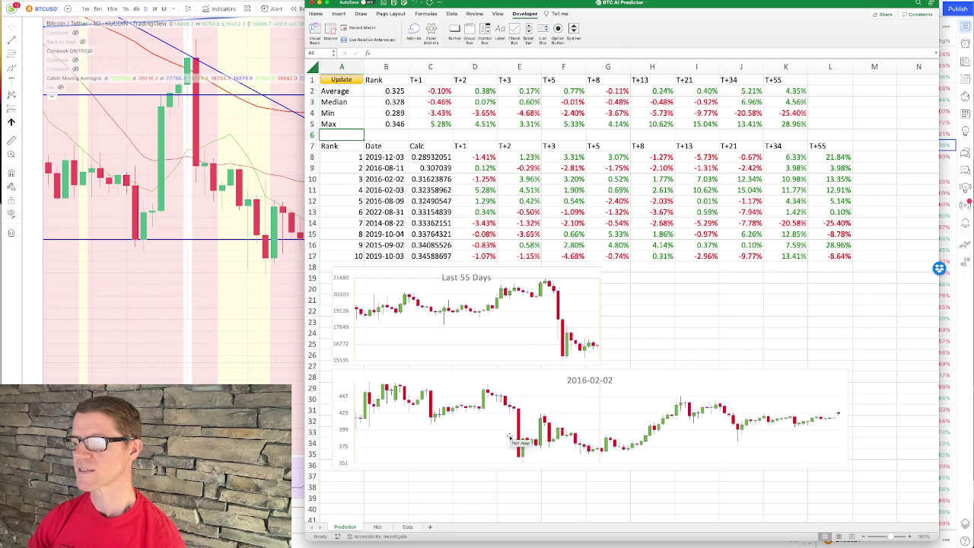
{"action": "mouse_move", "coordinate": [597, 447]}
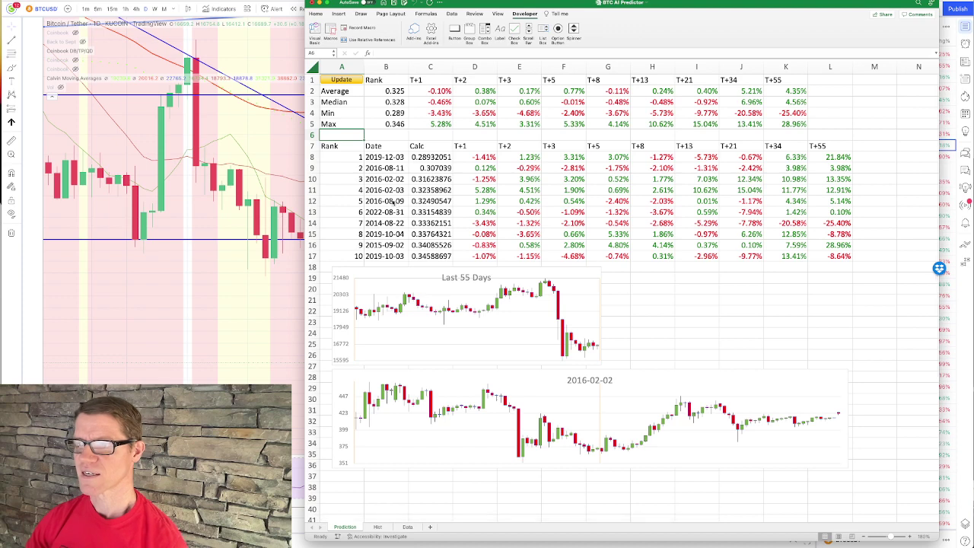
{"action": "mouse_move", "coordinate": [393, 201]}
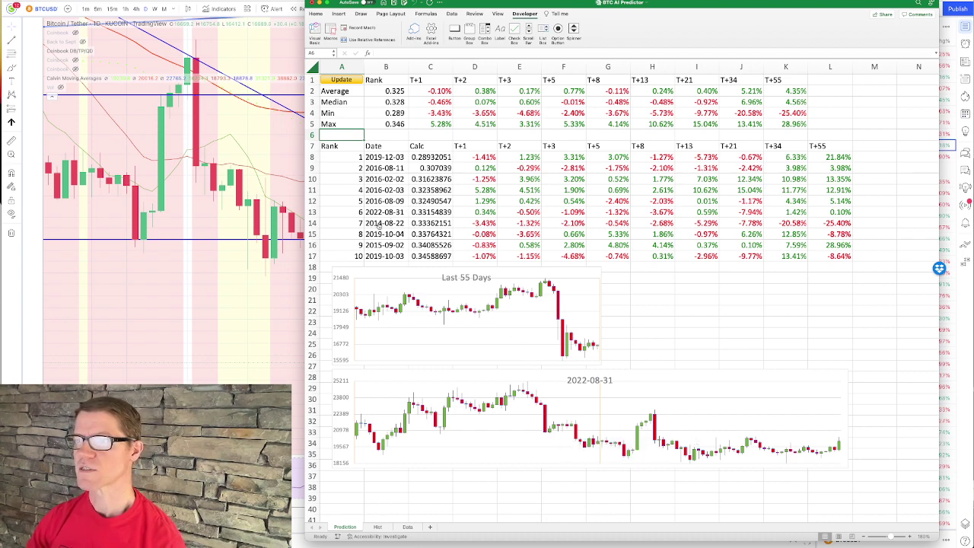
{"action": "mouse_move", "coordinate": [378, 225]}
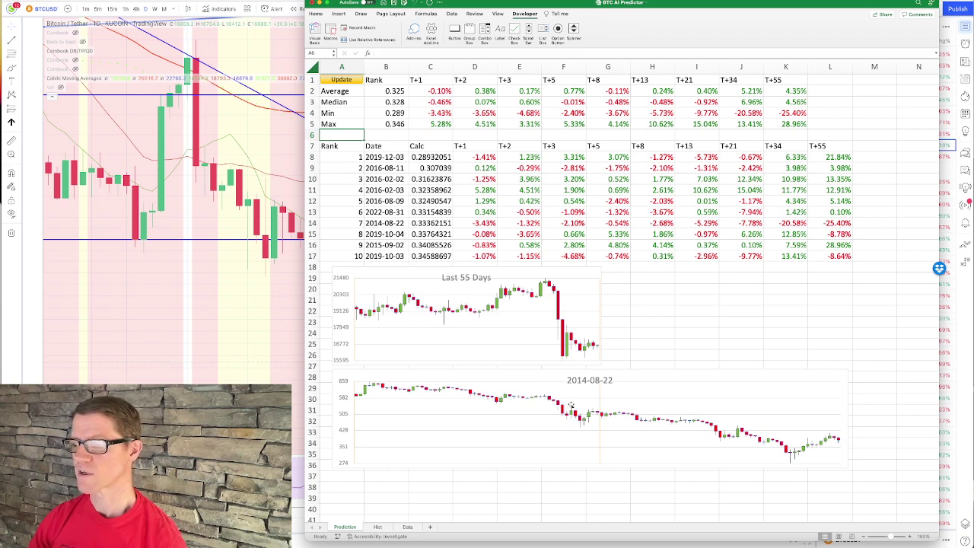
{"action": "mouse_move", "coordinate": [563, 408]}
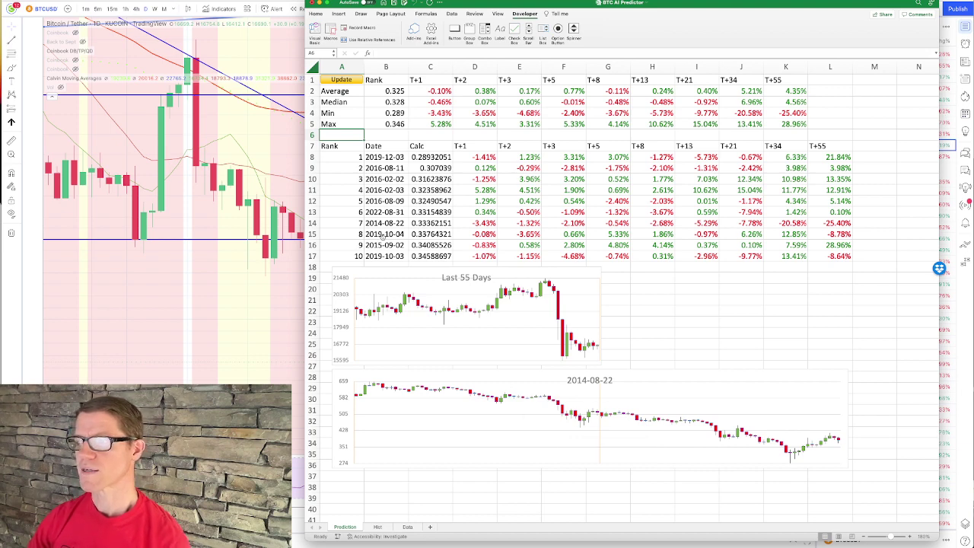
Cycle the lower chart through the 2019-10-04, 2015-09-02 and 2019-10-03 matches.
{"action": "left_click", "coordinate": [384, 236]}
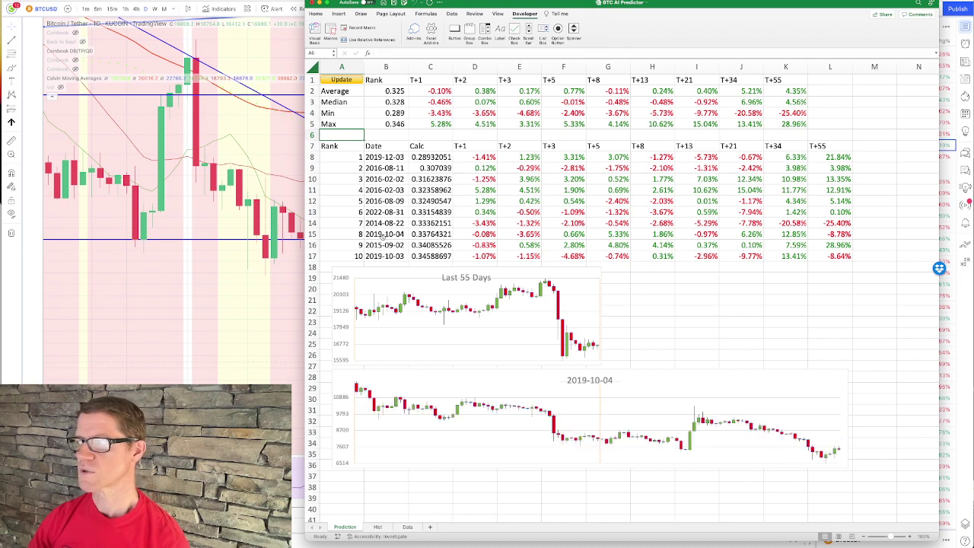
{"action": "left_click", "coordinate": [389, 246]}
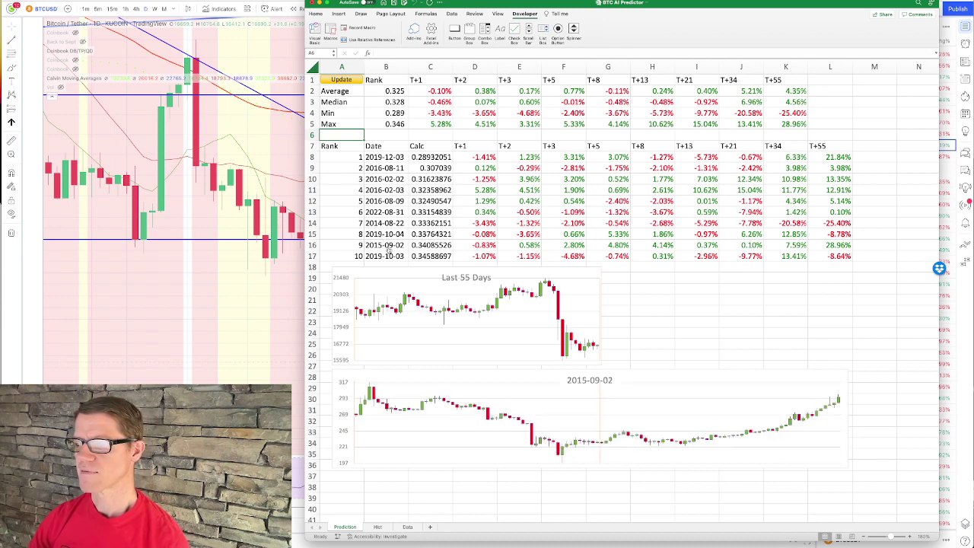
{"action": "left_click", "coordinate": [389, 257]}
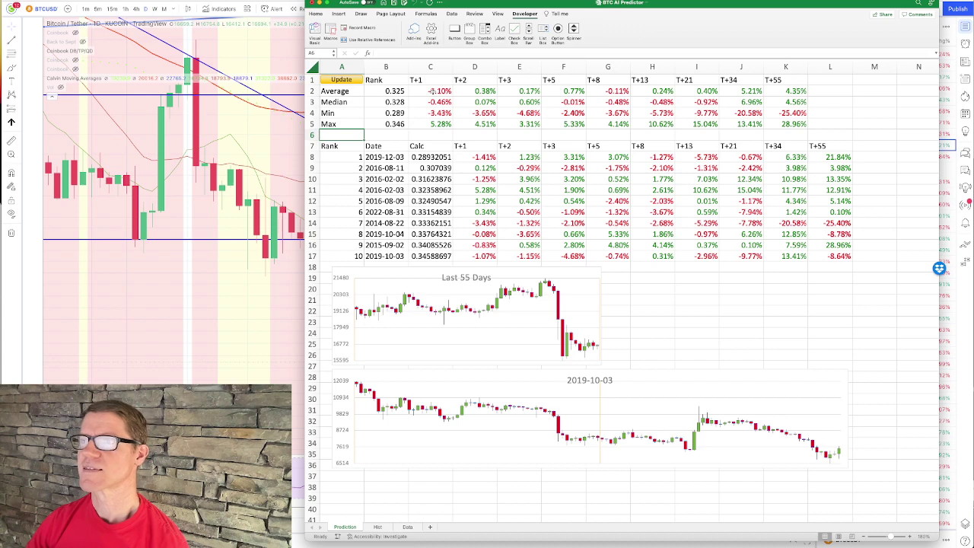
Check the T+1 and T+2 AVERAGE formulas in C2 and D2, then chart the top-10 average.
{"action": "left_click", "coordinate": [432, 91]}
{"action": "mouse_move", "coordinate": [433, 90]}
{"action": "left_mouse_down"}
{"action": "mouse_move", "coordinate": [459, 91]}
{"action": "mouse_move", "coordinate": [445, 91]}
{"action": "left_mouse_up"}
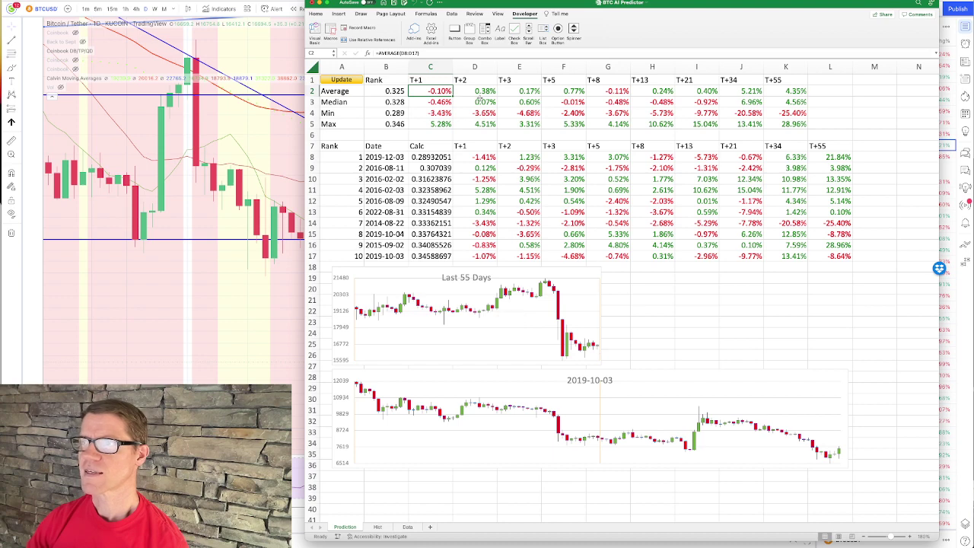
{"action": "left_click", "coordinate": [478, 91]}
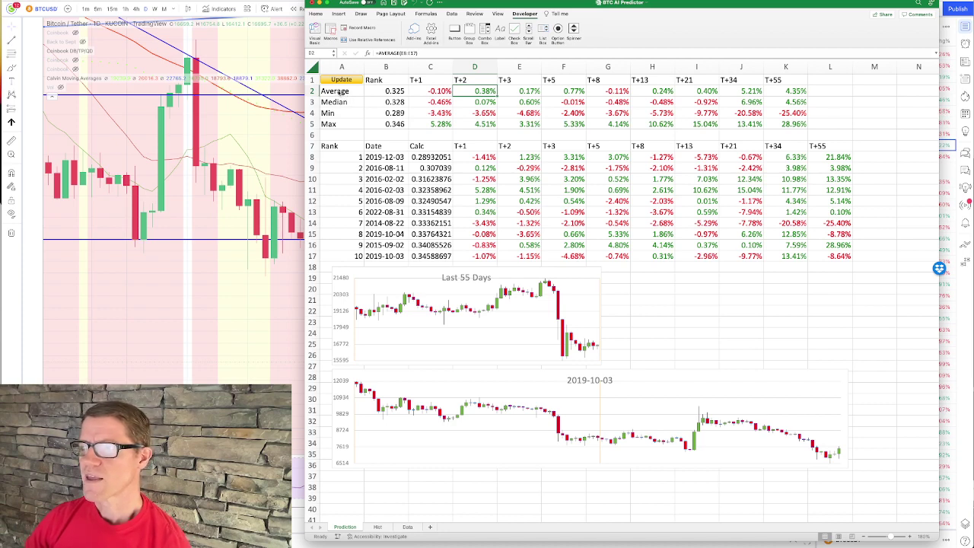
{"action": "left_click", "coordinate": [335, 92]}
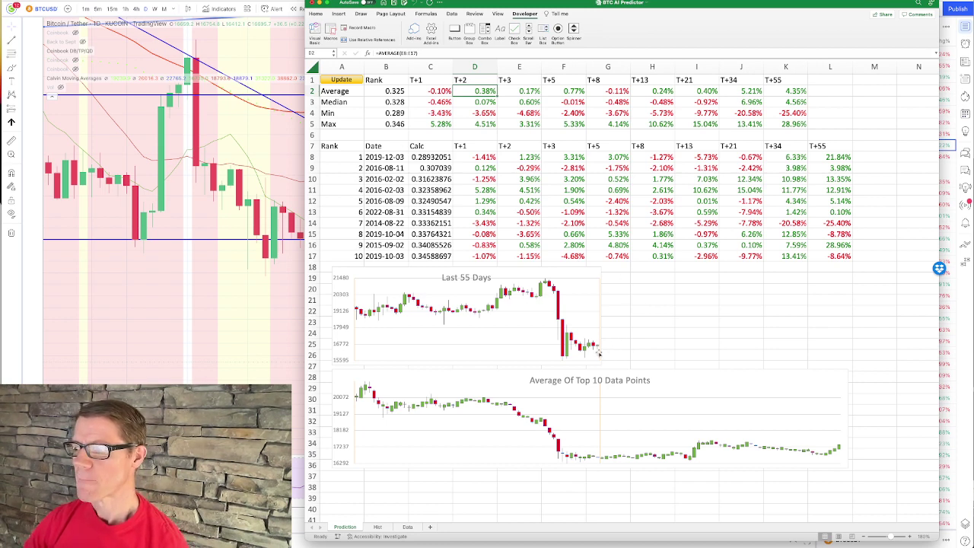
{"action": "mouse_move", "coordinate": [597, 348]}
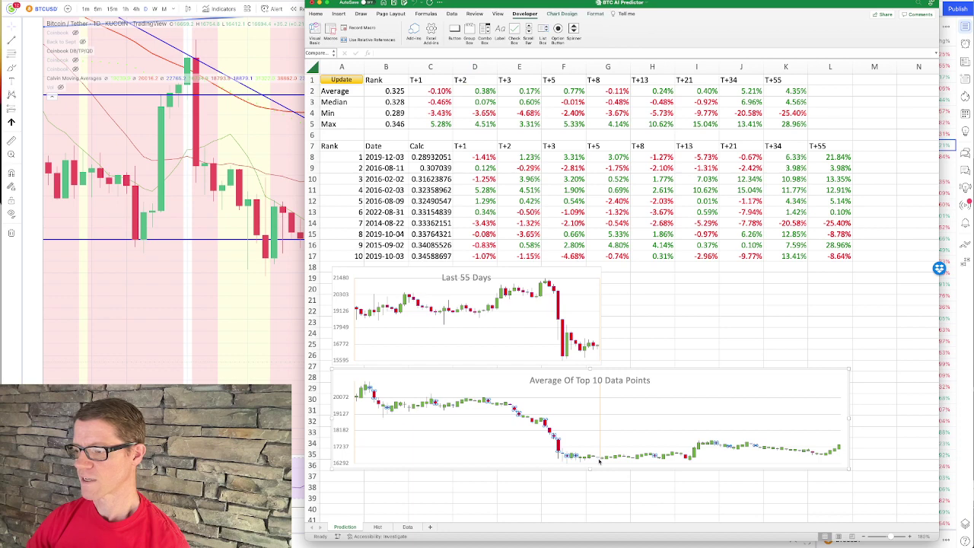
{"action": "left_click", "coordinate": [600, 473]}
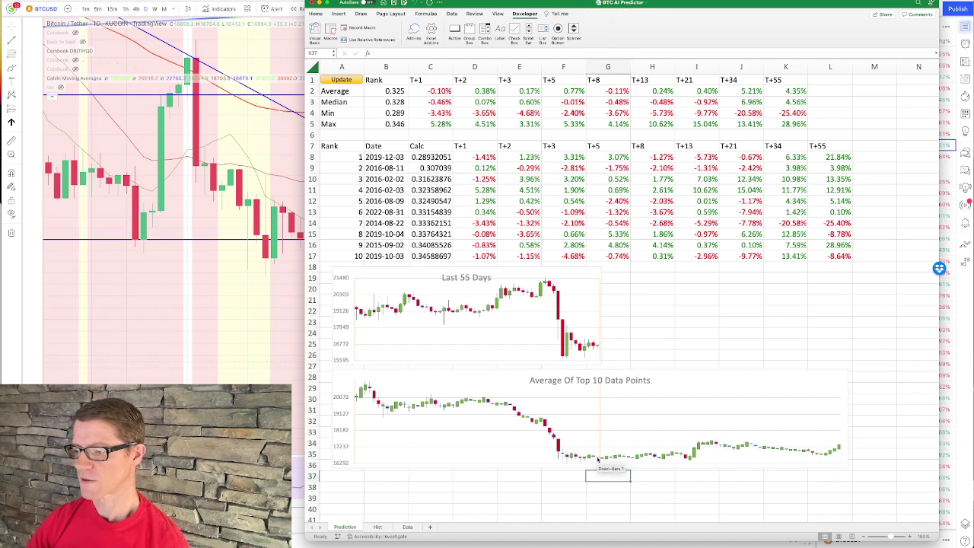
{"action": "mouse_move", "coordinate": [596, 457]}
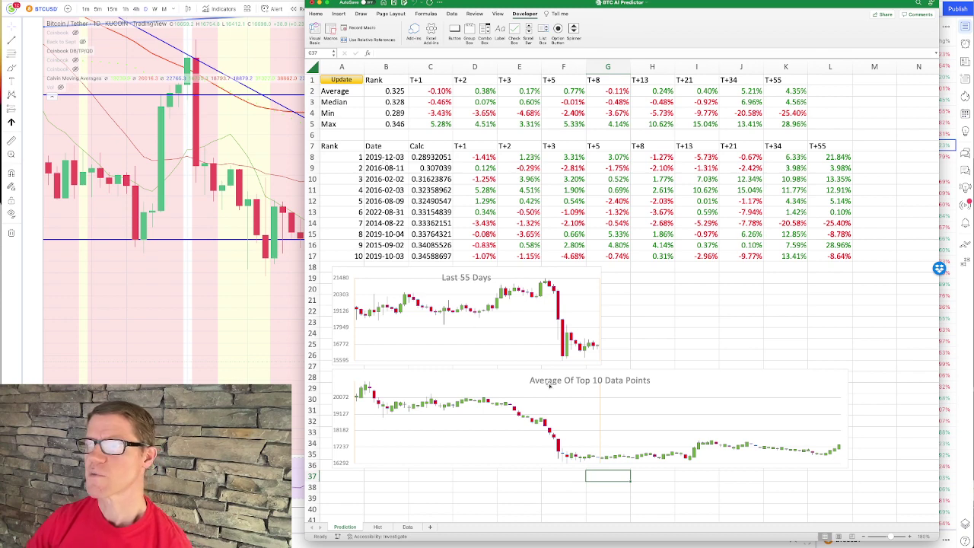
Select the Calc scores C8:C17, from 0.2893 to 0.3459, to read their status-bar statistics.
{"action": "mouse_move", "coordinate": [599, 350]}
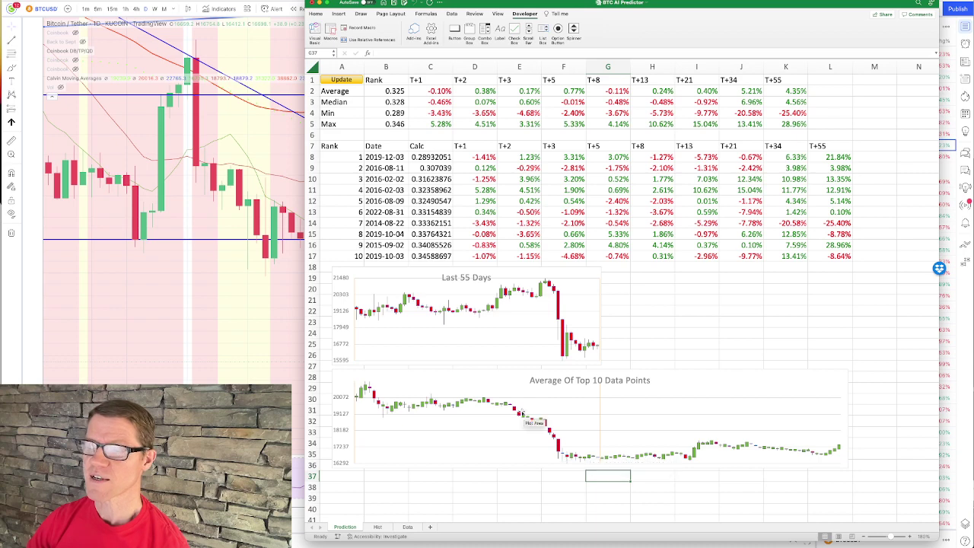
{"action": "mouse_move", "coordinate": [423, 403]}
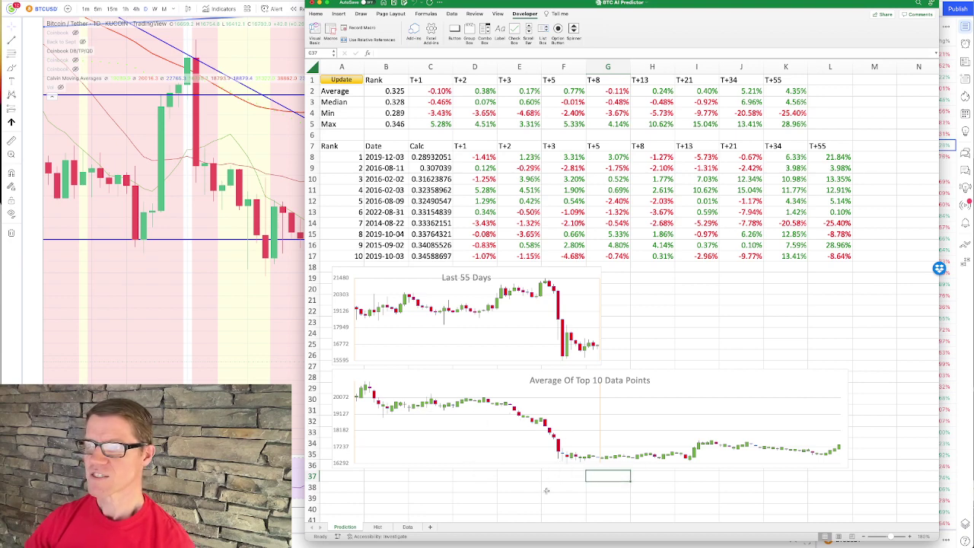
{"action": "left_click_drag", "start_coordinate": [430, 156], "coordinate": [431, 255]}
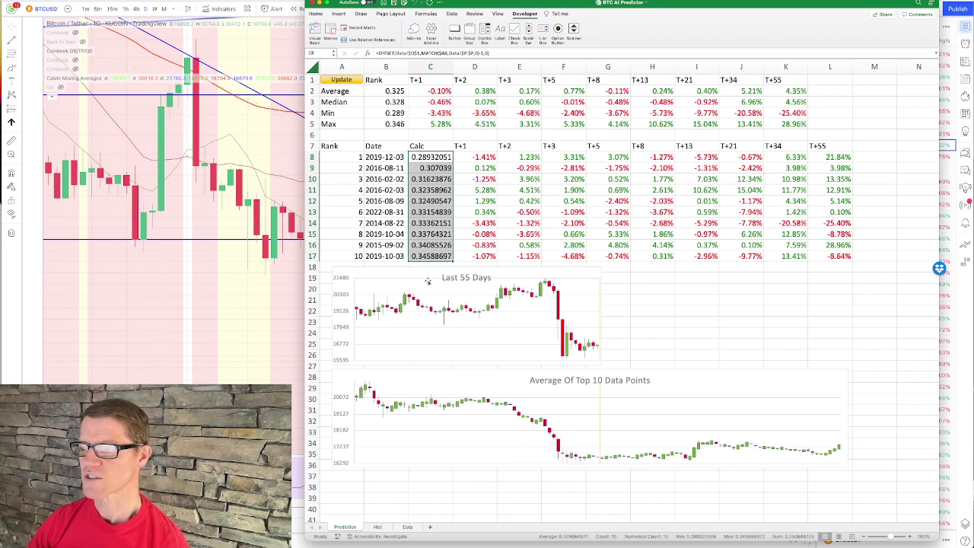
{"action": "left_click", "coordinate": [529, 496]}
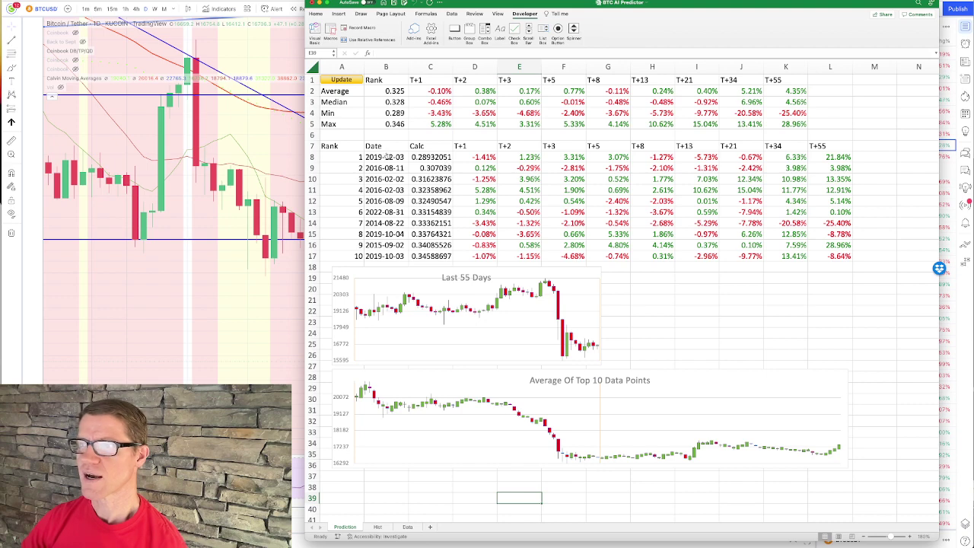
{"action": "mouse_move", "coordinate": [392, 157]}
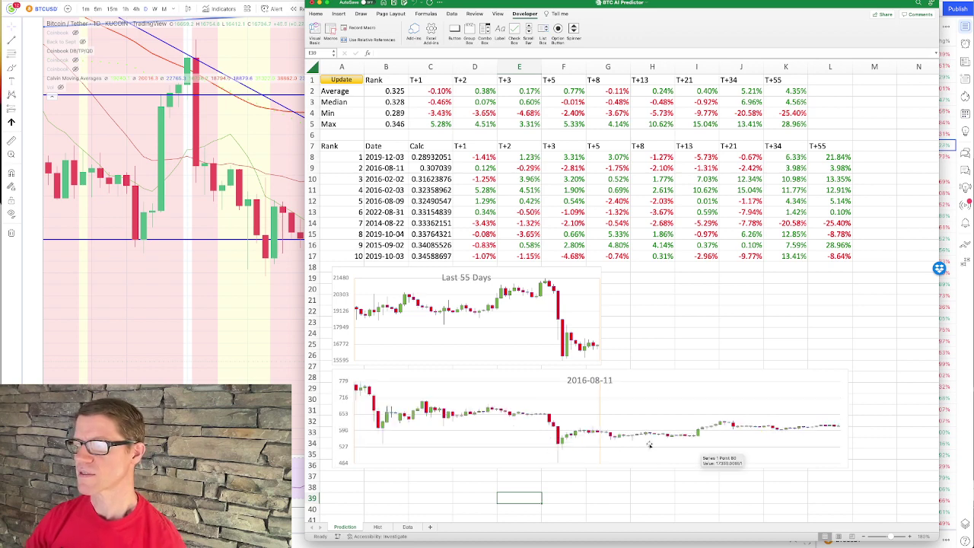
{"action": "mouse_move", "coordinate": [750, 429]}
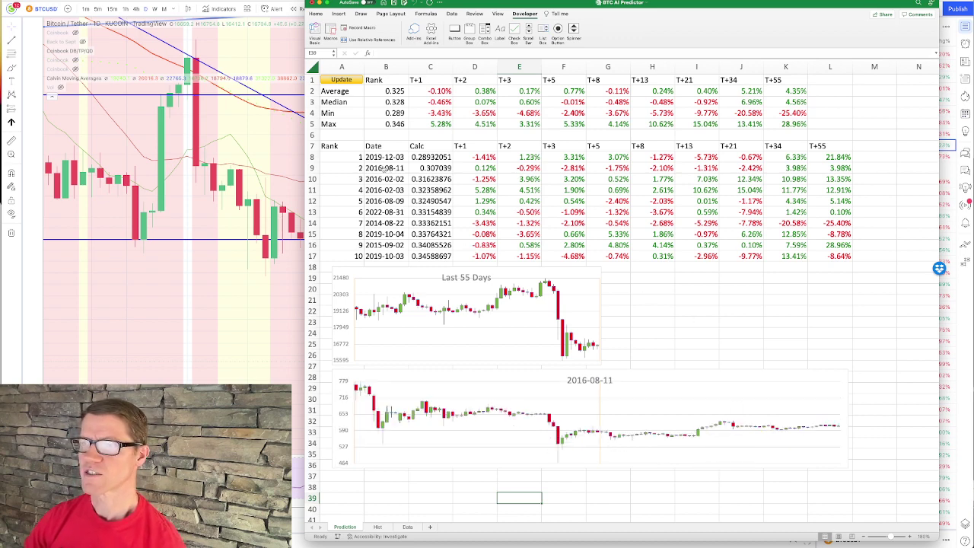
{"action": "left_click", "coordinate": [340, 92]}
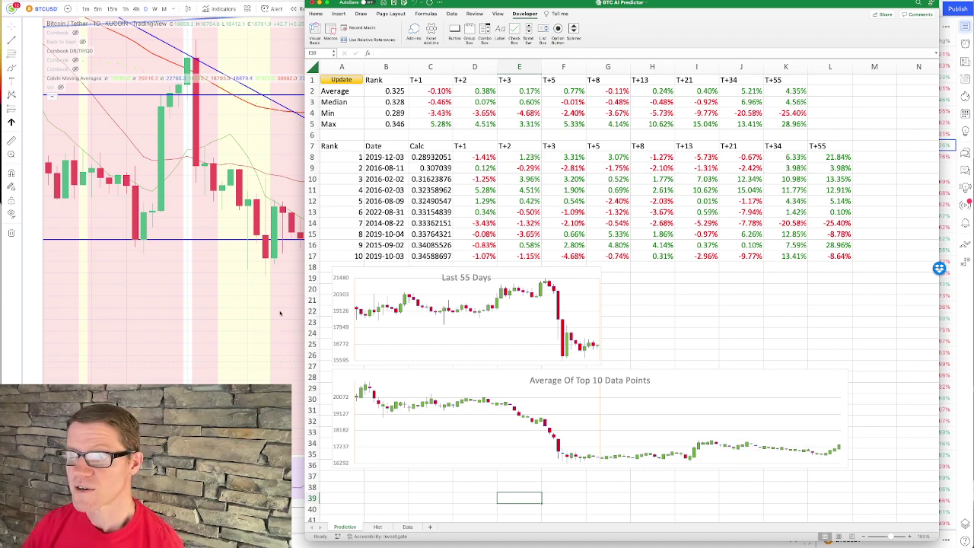
Bring the KUCOIN Bitcoin / Tether daily chart forward and zoom out to early 2022.
{"action": "left_click", "coordinate": [279, 313]}
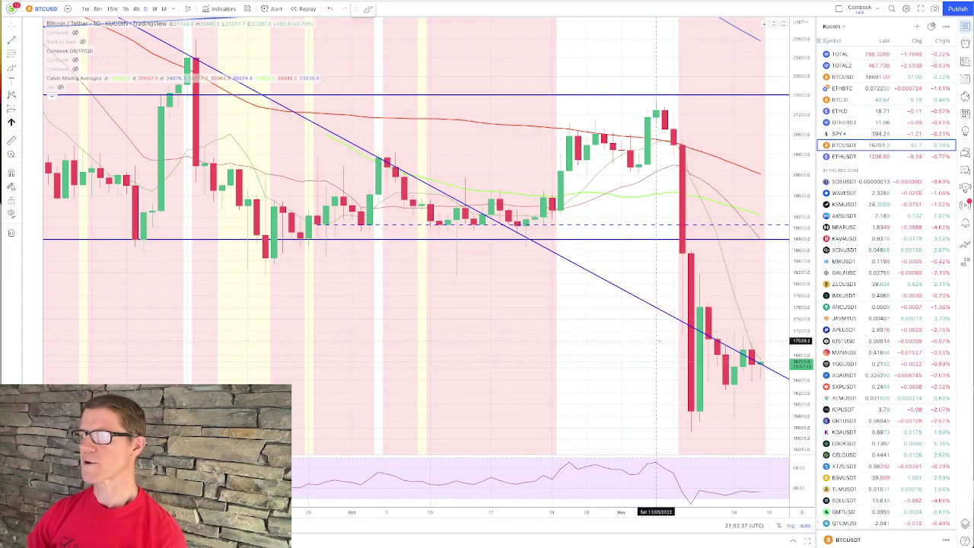
{"action": "scroll", "coordinate": [657, 340], "scroll_direction": "down", "scroll_amount": 2}
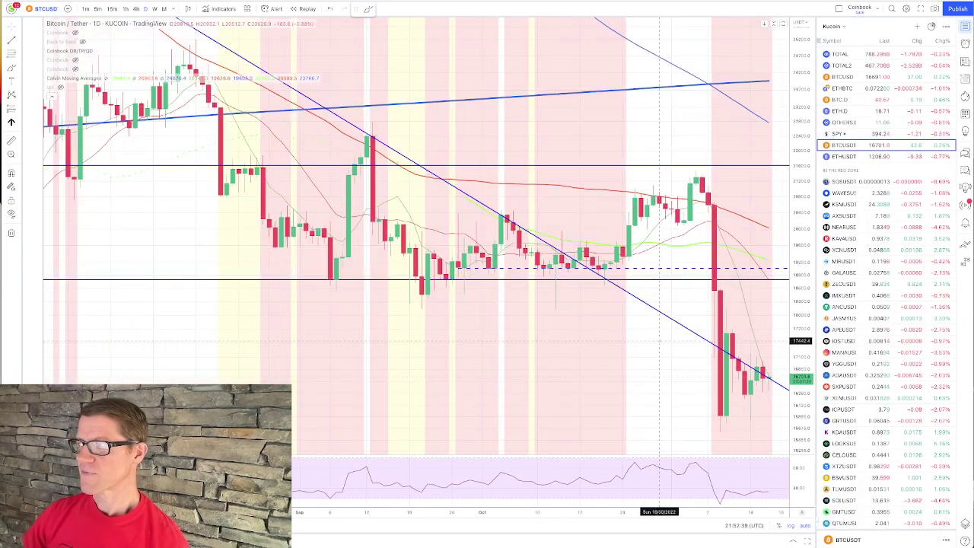
{"action": "scroll", "coordinate": [658, 340], "scroll_direction": "down", "scroll_amount": 5}
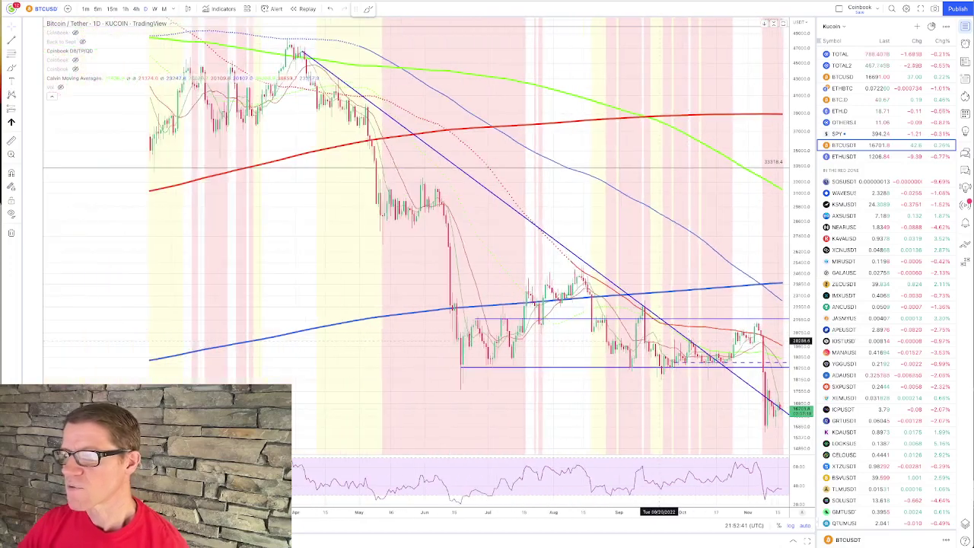
{"action": "scroll", "coordinate": [658, 340], "scroll_direction": "down", "scroll_amount": 2}
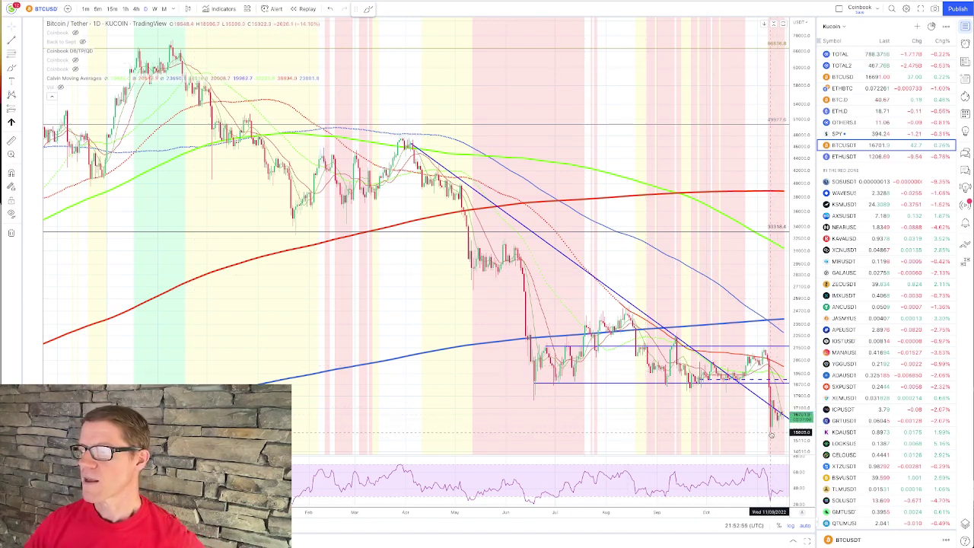
{"action": "scroll", "coordinate": [771, 434], "scroll_direction": "up", "scroll_amount": 3}
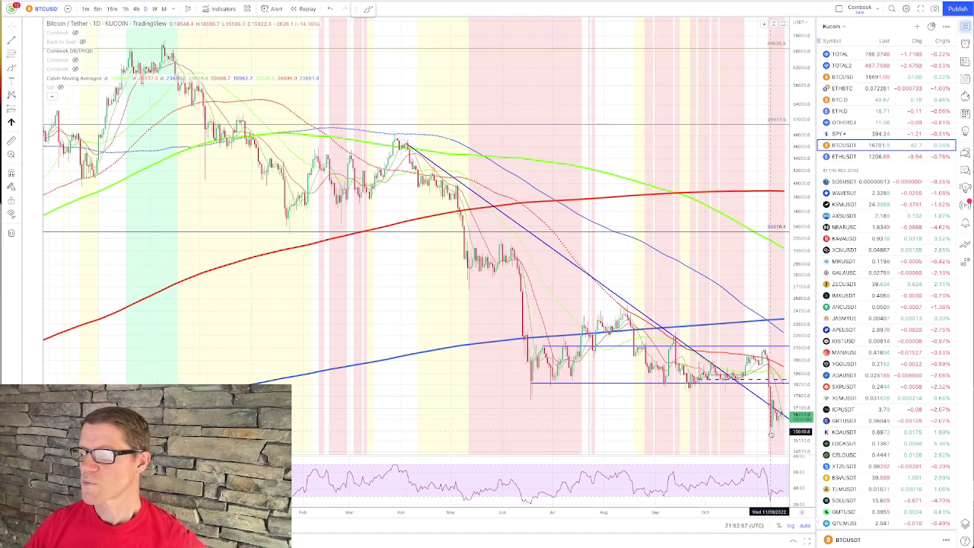
{"action": "scroll", "coordinate": [770, 432], "scroll_direction": "up", "scroll_amount": 3}
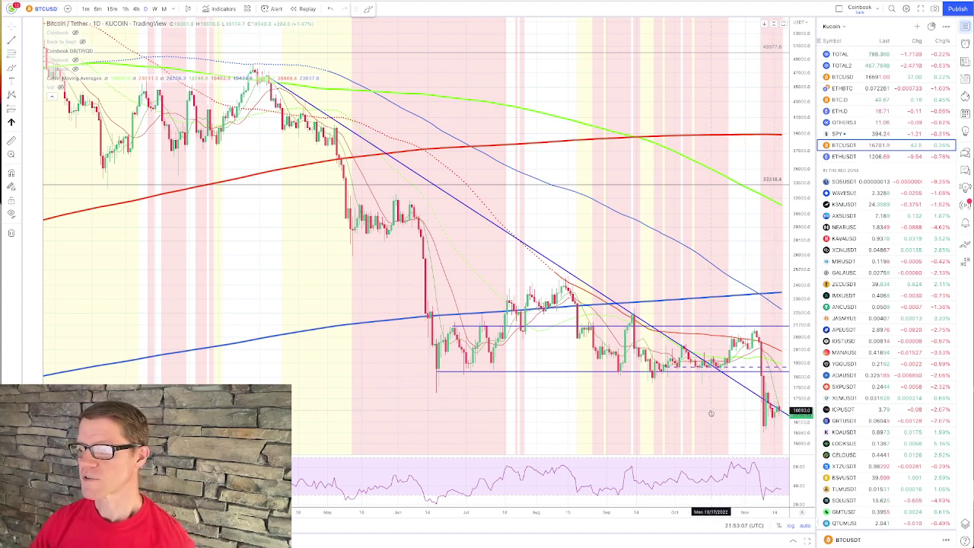
{"action": "scroll", "coordinate": [708, 411], "scroll_direction": "down", "scroll_amount": 5}
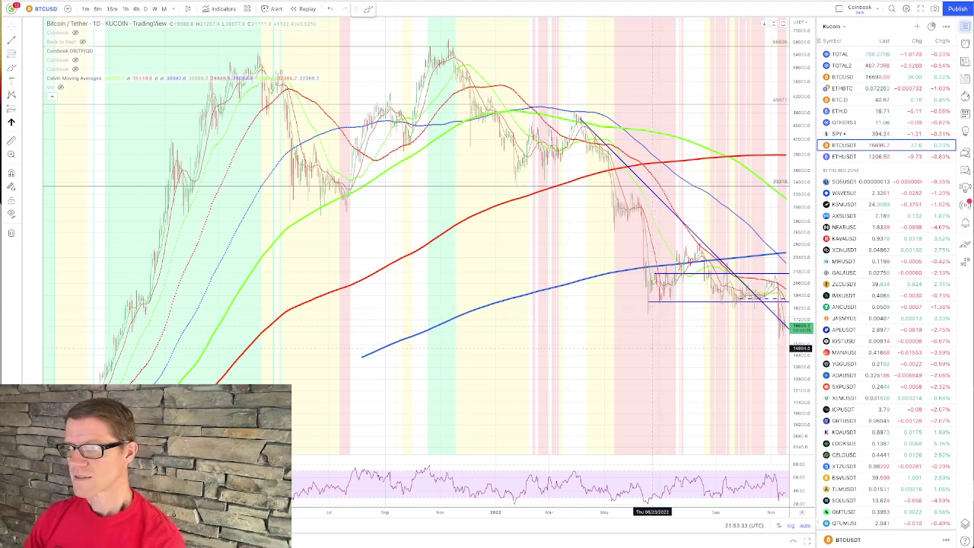
{"action": "scroll", "coordinate": [652, 347], "scroll_direction": "up", "scroll_amount": 8}
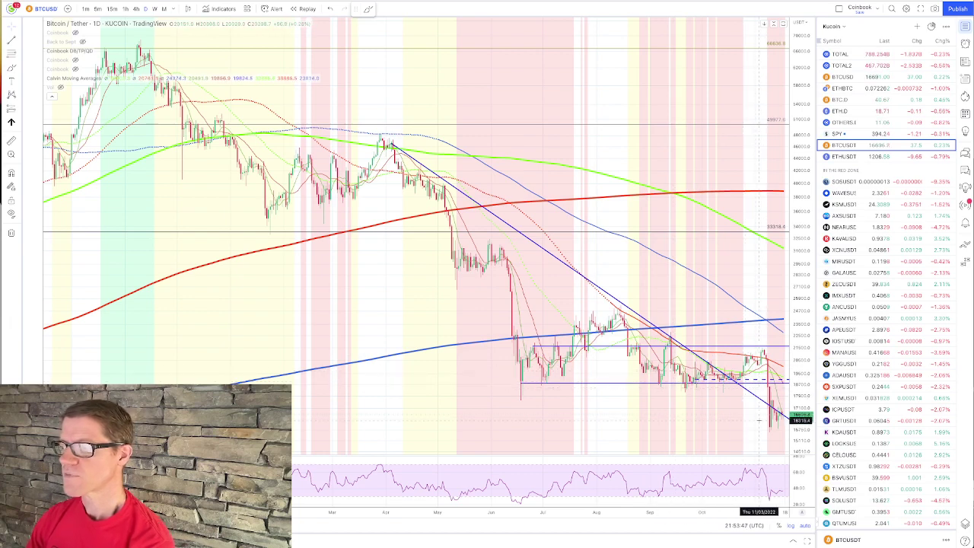
{"action": "scroll", "coordinate": [766, 418], "scroll_direction": "up", "scroll_amount": 5}
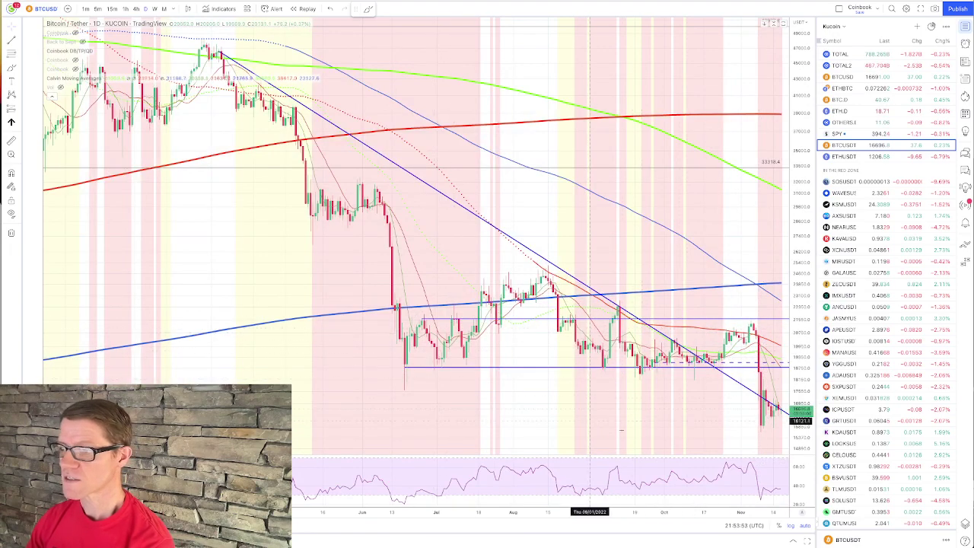
{"action": "scroll", "coordinate": [725, 406], "scroll_direction": "down", "scroll_amount": 3}
{"action": "scroll", "coordinate": [724, 407], "scroll_direction": "down", "scroll_amount": 5}
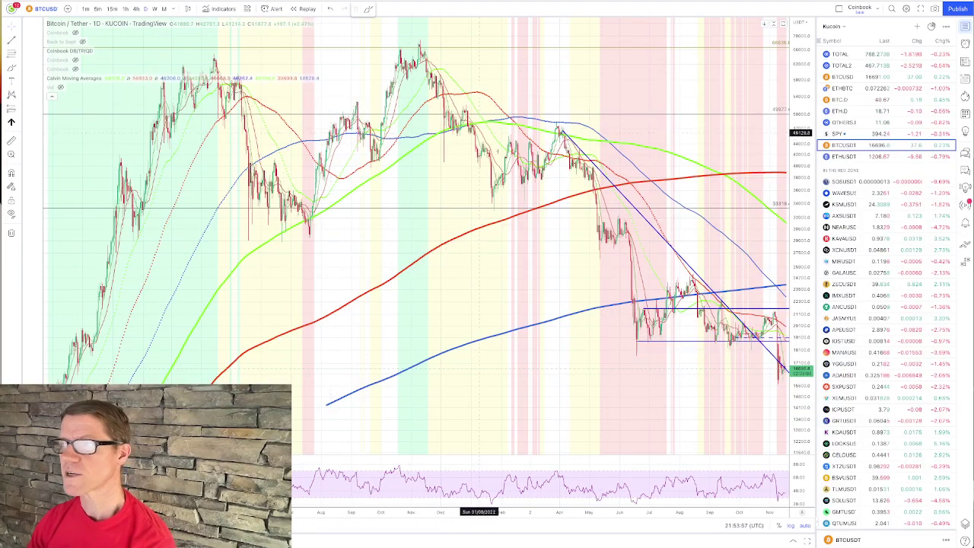
{"action": "scroll", "coordinate": [711, 386], "scroll_direction": "up", "scroll_amount": 5}
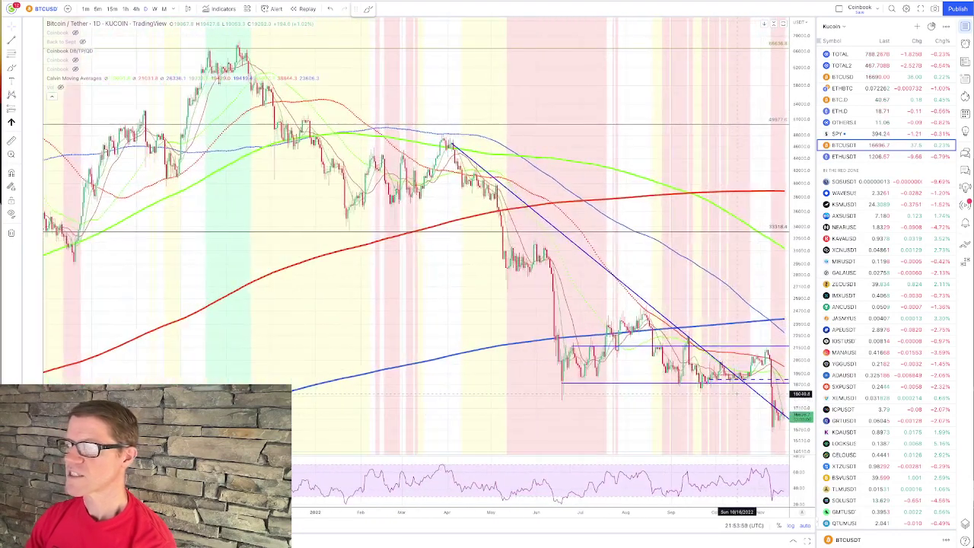
{"action": "scroll", "coordinate": [719, 417], "scroll_direction": "up", "scroll_amount": 4}
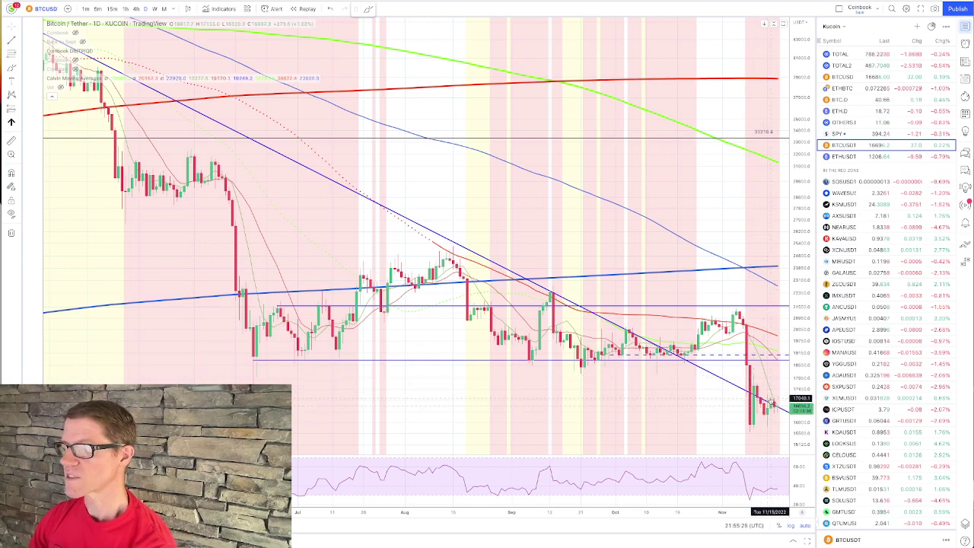
{"action": "scroll", "coordinate": [771, 399], "scroll_direction": "up", "scroll_amount": 5}
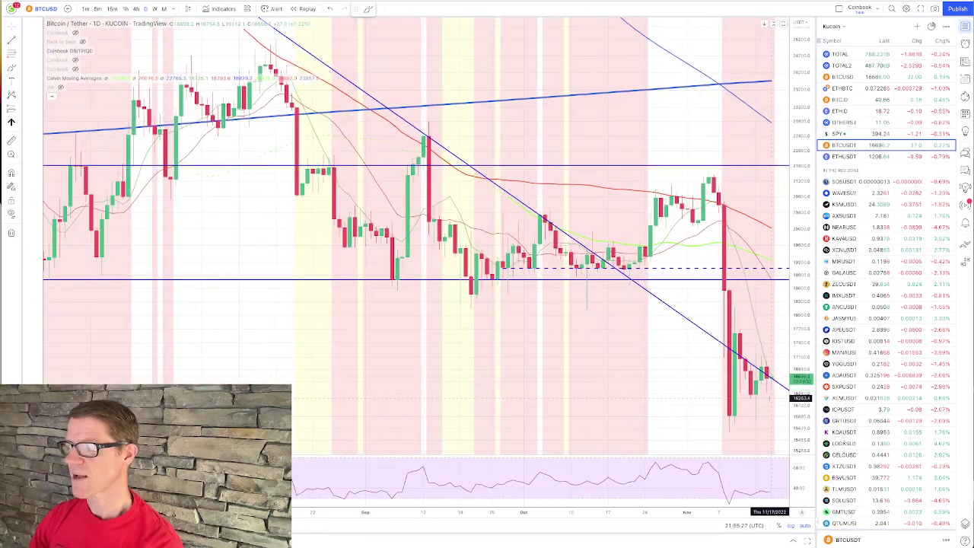
{"action": "scroll", "coordinate": [738, 415], "scroll_direction": "right", "scroll_amount": 5}
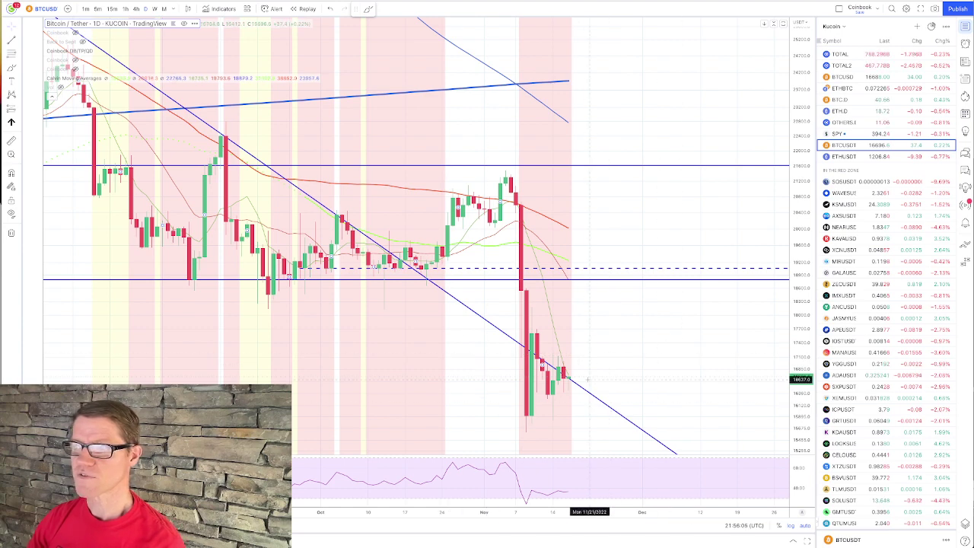
{"action": "left_click_drag", "start_coordinate": [484, 375], "coordinate": [696, 376]}
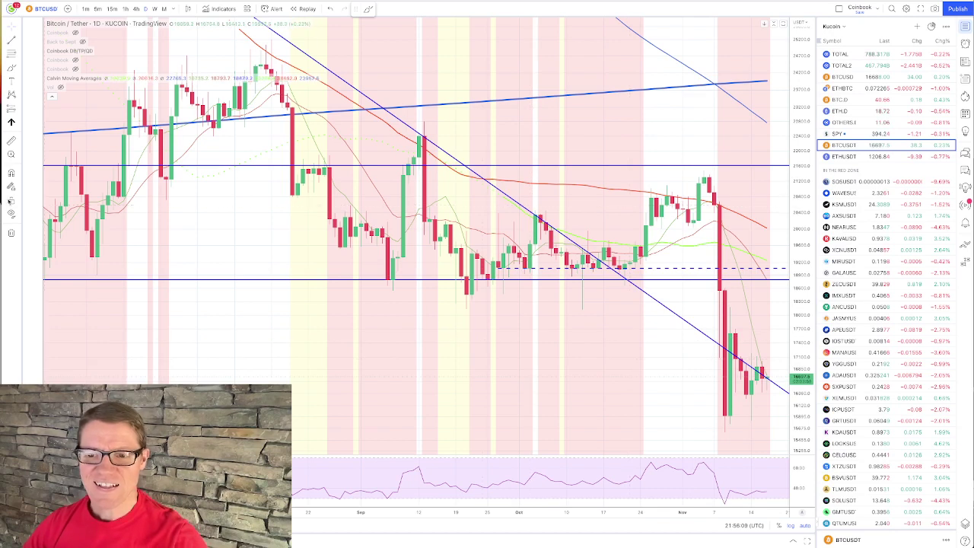